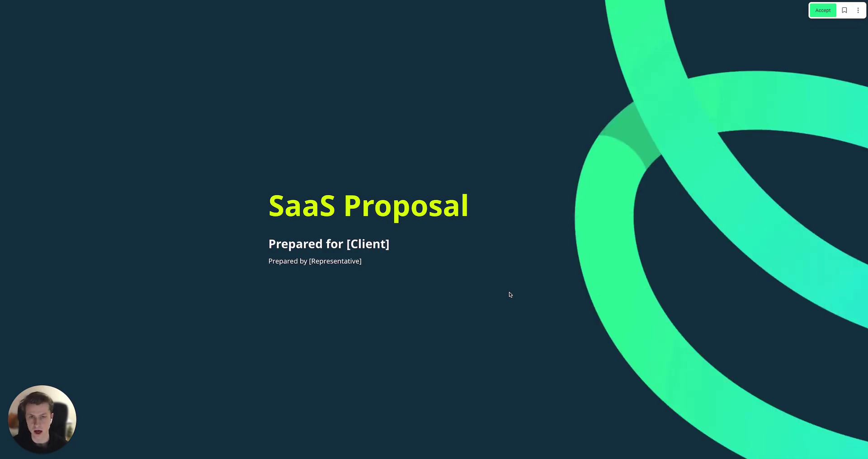
Expand and collapse the priority cards, from Consolidating Customer Information to Tracking and Analyzing Performance Metrics.
scroll(509, 295, "down", 5)
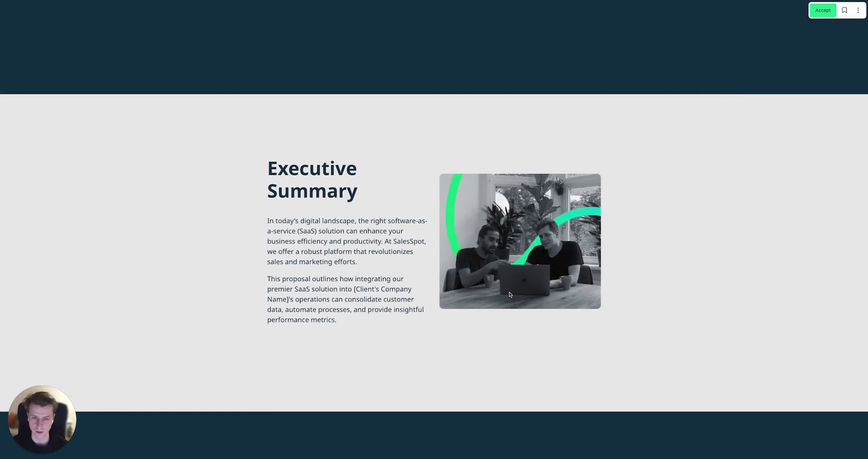
scroll(510, 295, "down", 1)
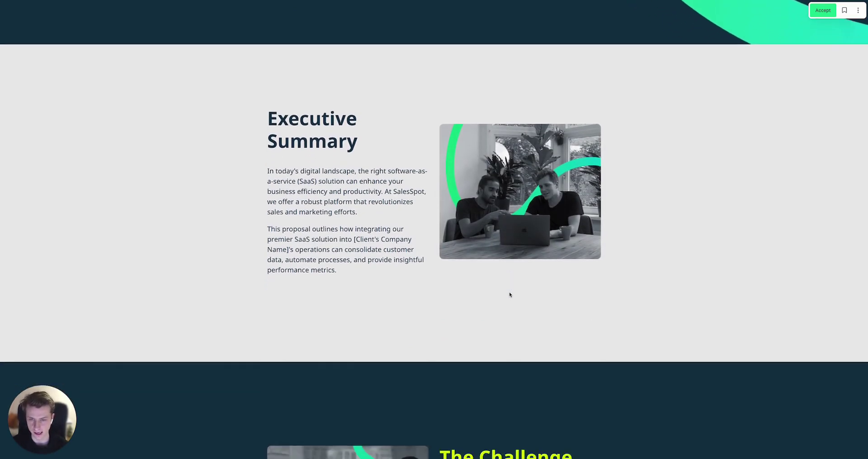
scroll(509, 294, "down", 5)
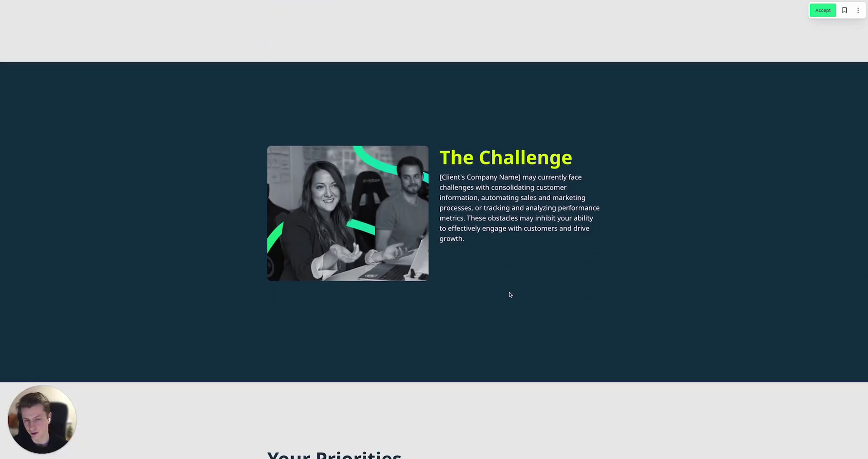
scroll(509, 294, "down", 1)
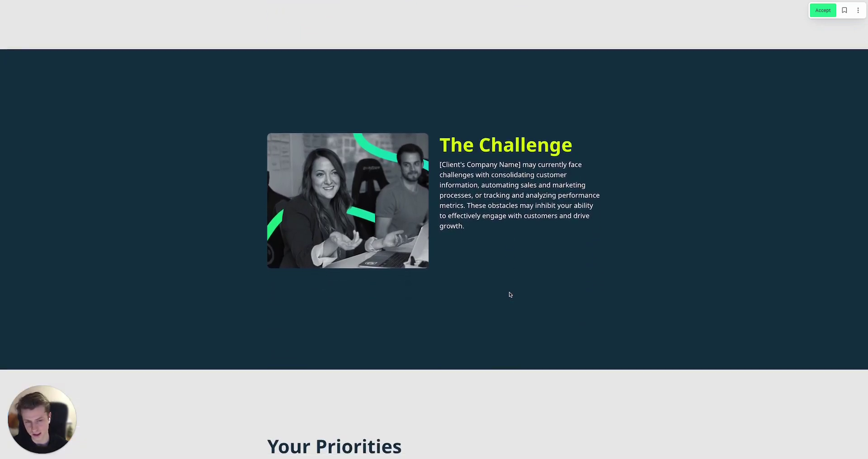
scroll(510, 295, "down", 6)
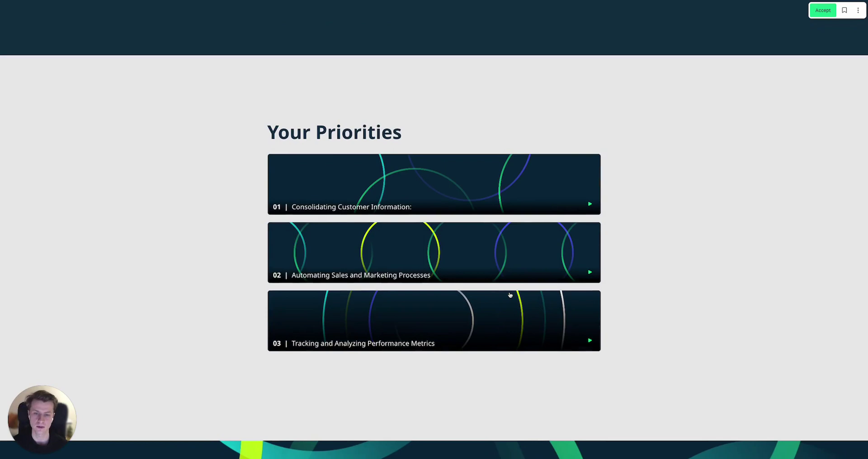
left_click(453, 208)
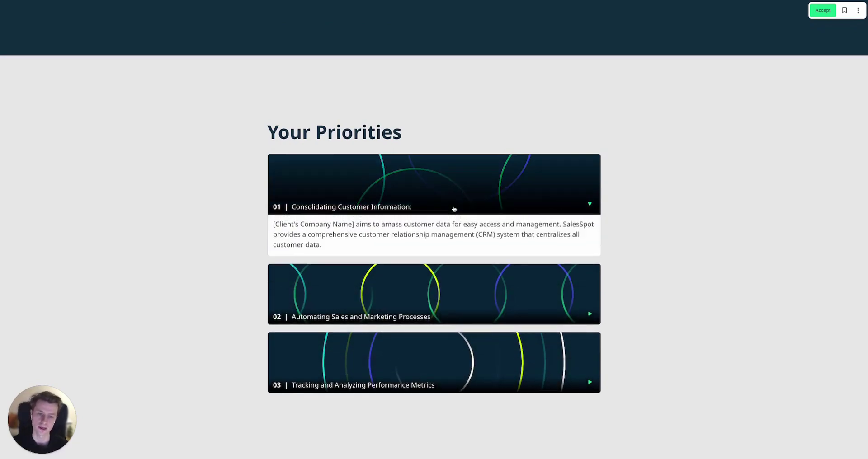
left_click(454, 208)
left_click(453, 244)
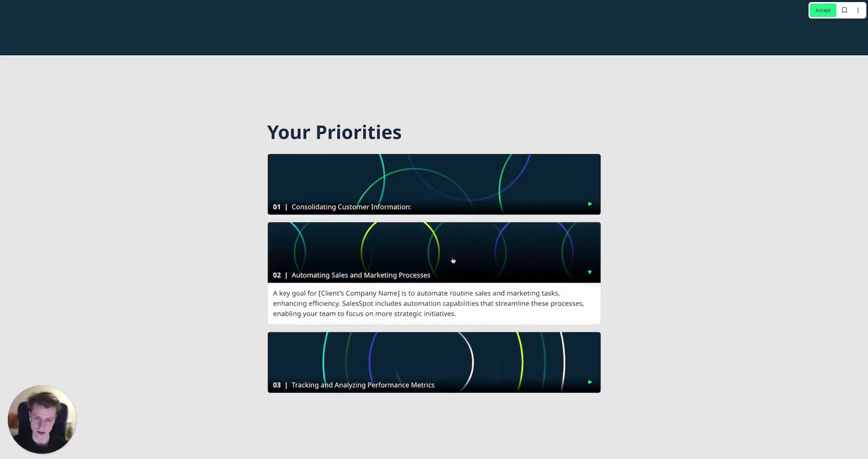
left_click(453, 260)
left_click(444, 324)
left_click(444, 324)
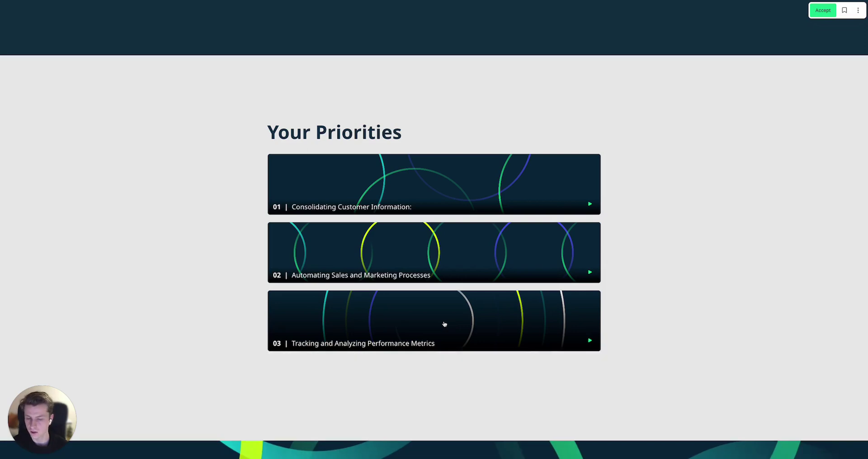
Raise the Expected Savings calculator's conversion rate from 20 to 31, giving $2,480 saved monthly.
scroll(444, 325, "down", 1)
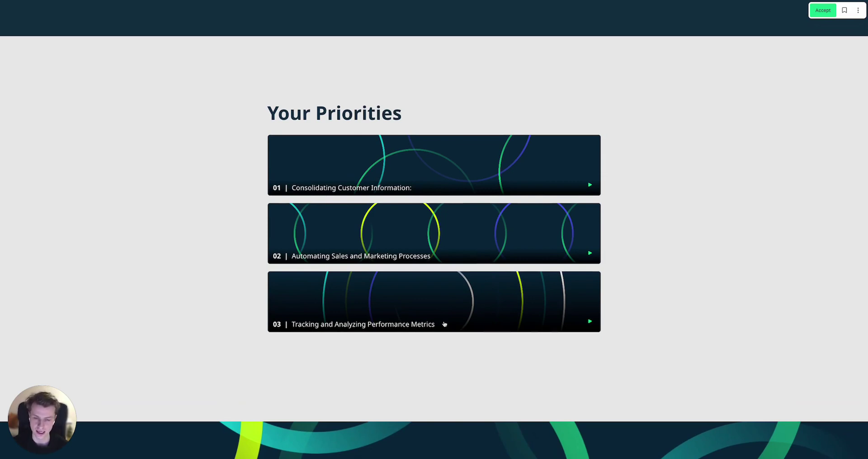
scroll(444, 325, "down", 5)
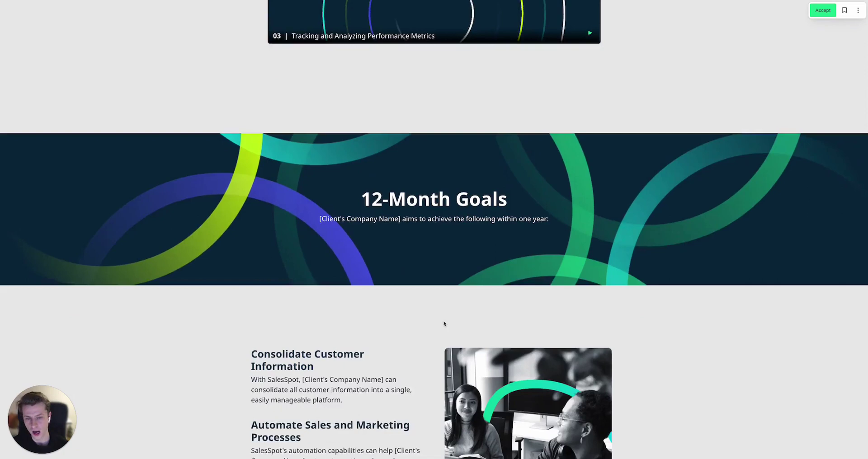
scroll(444, 324, "down", 3)
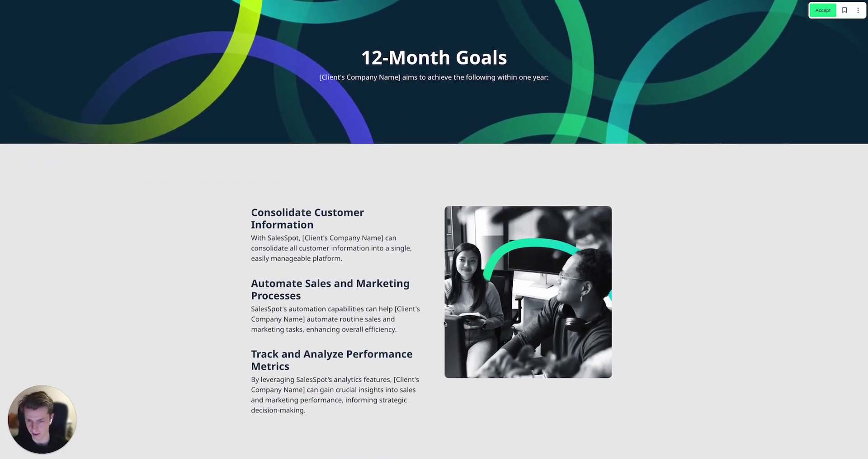
scroll(445, 324, "down", 1)
scroll(302, 317, "down", 2)
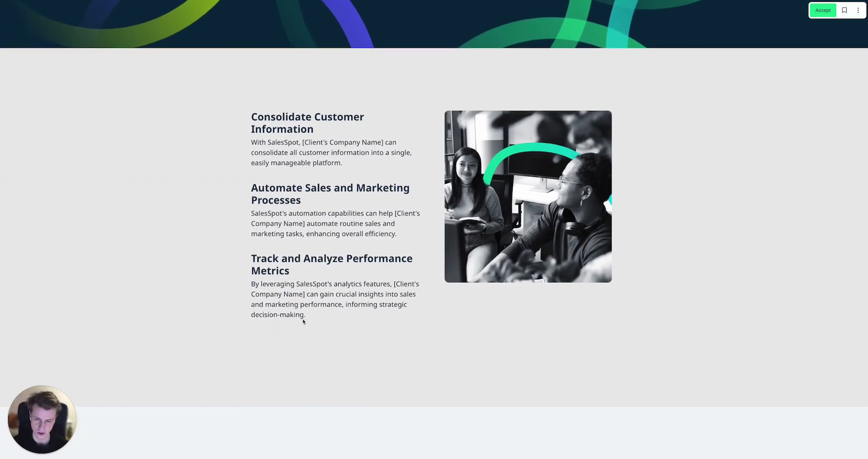
scroll(303, 321, "down", 8)
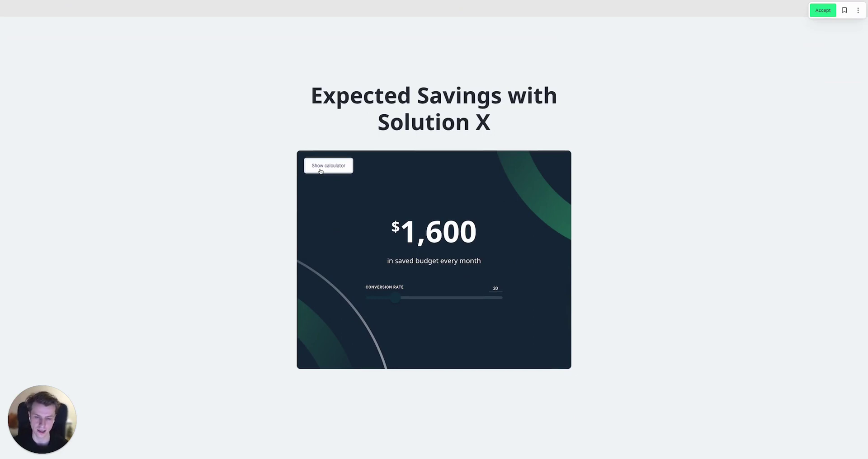
left_click(320, 167)
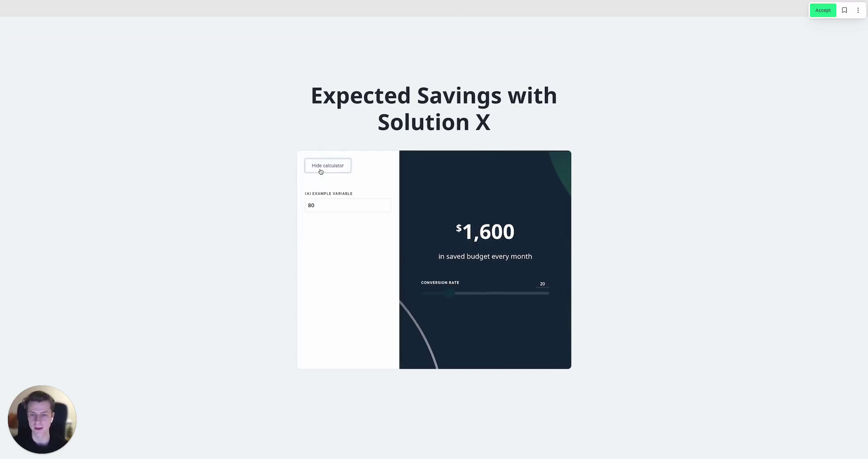
left_click(324, 205)
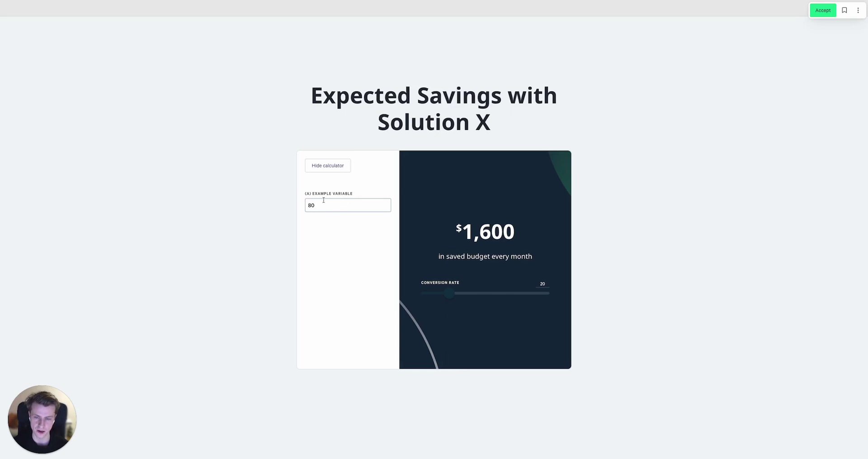
left_click(324, 172)
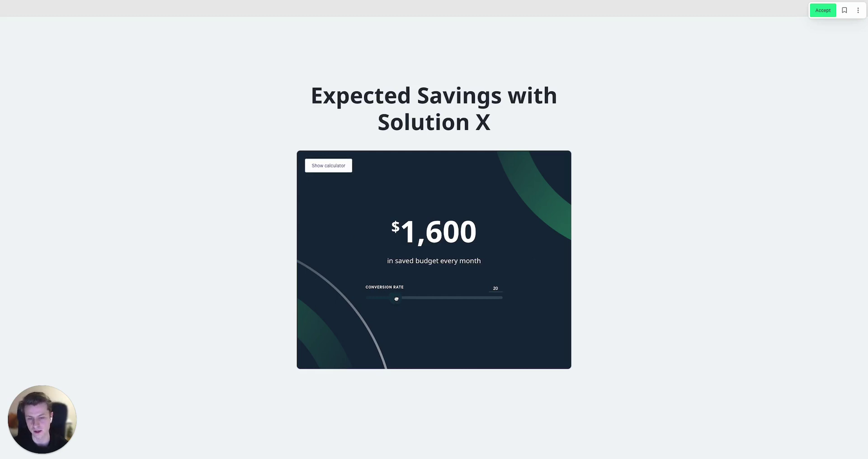
left_click_drag(396, 299, 409, 299)
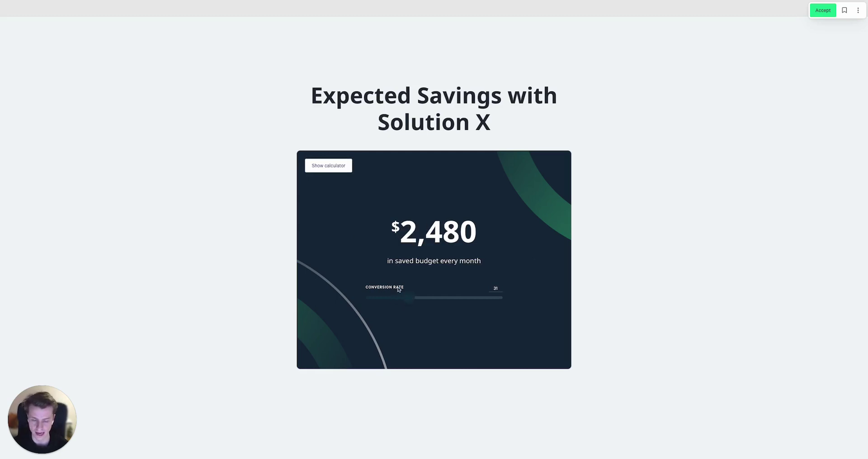
scroll(399, 283, "down", 4)
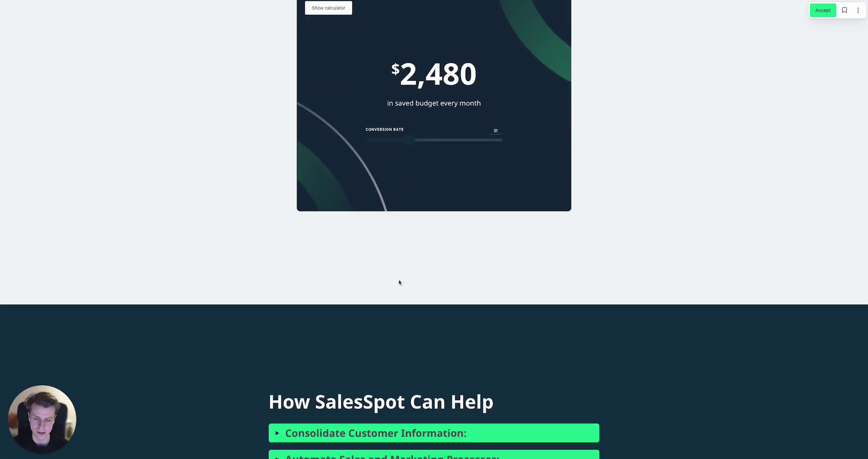
scroll(398, 282, "down", 6)
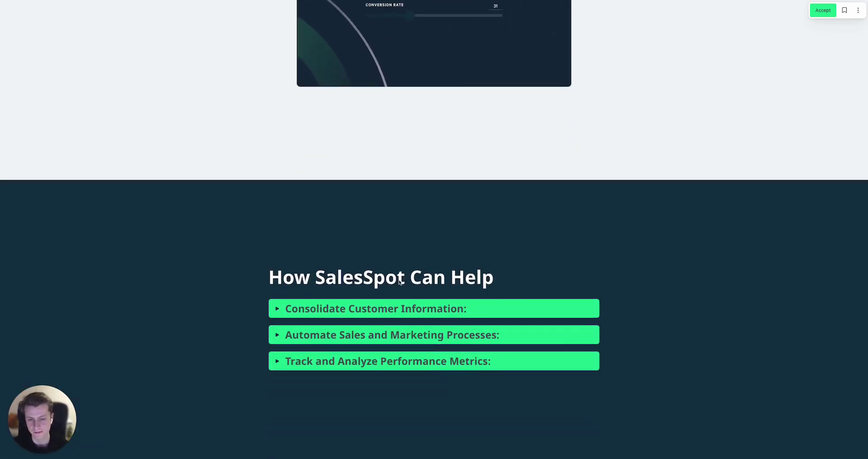
scroll(399, 283, "up", 1)
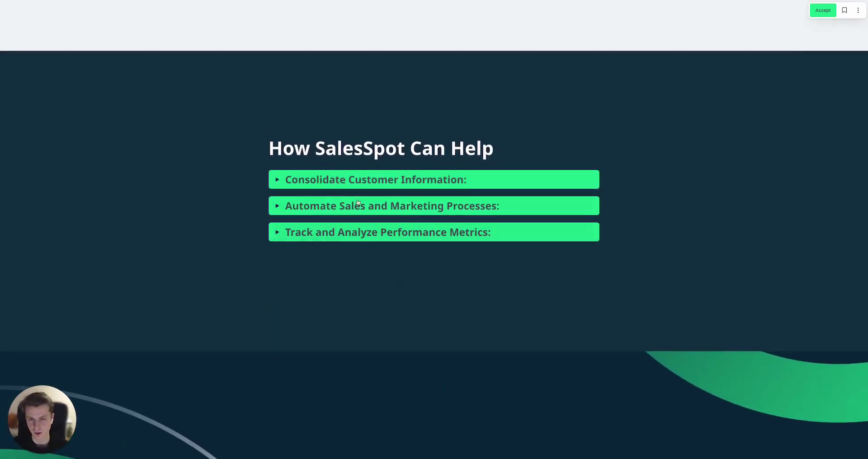
left_click(356, 180)
left_click(355, 169)
scroll(355, 170, "down", 10)
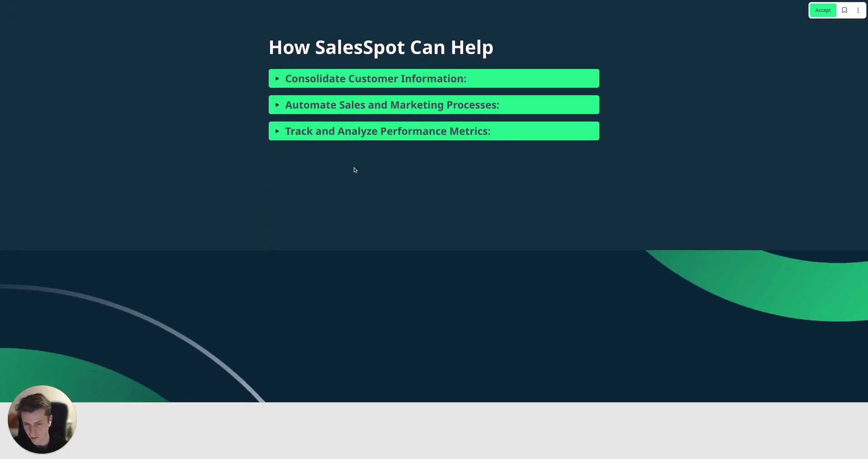
scroll(354, 169, "down", 8)
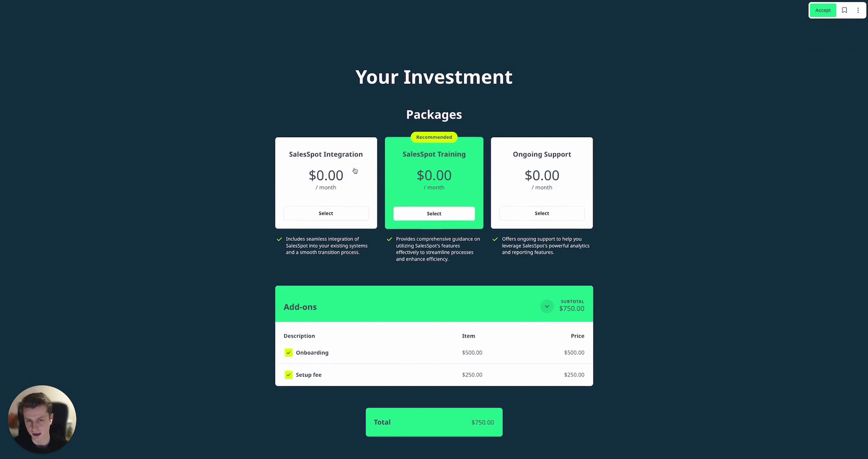
scroll(355, 170, "down", 1)
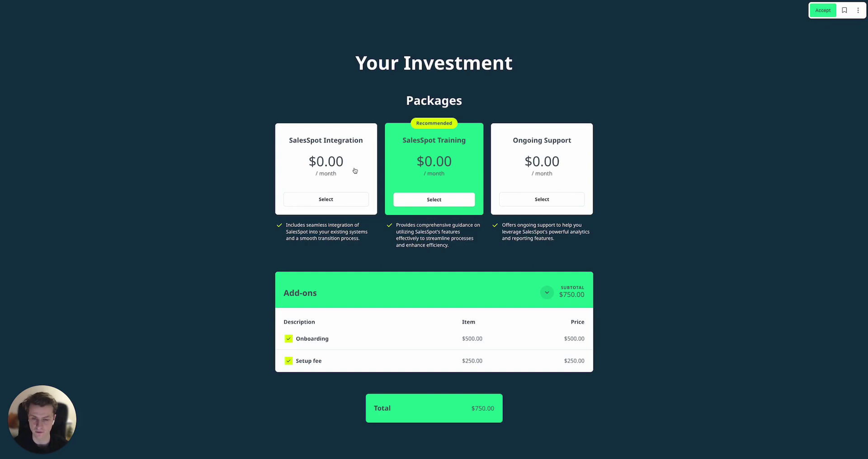
left_click(289, 339)
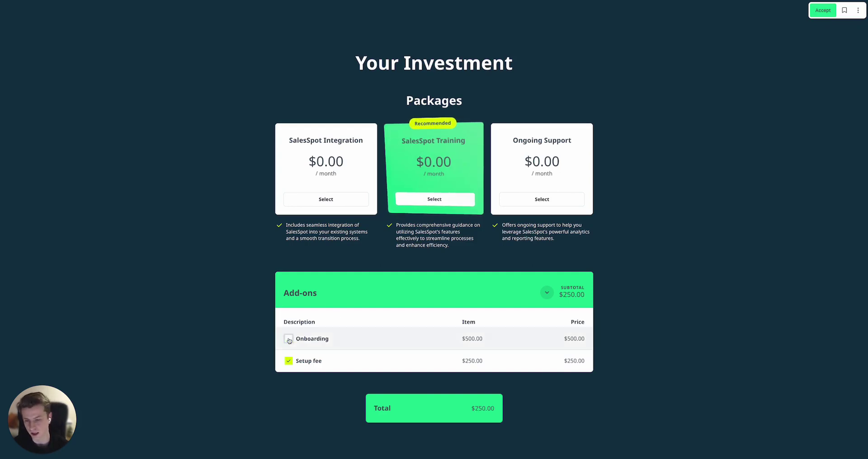
left_click(289, 340)
scroll(289, 341, "down", 7)
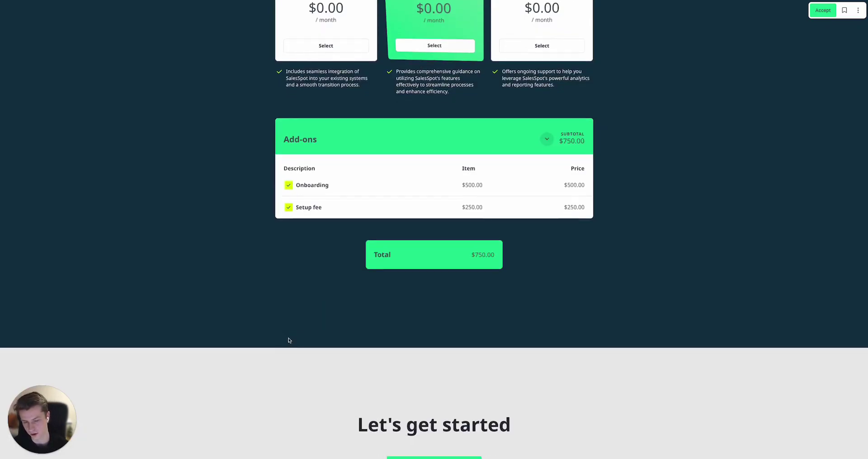
In the preview, start accepting the $750.00 proposal, dismiss the group acceptance options, and scroll through.
scroll(414, 307, "down", 1)
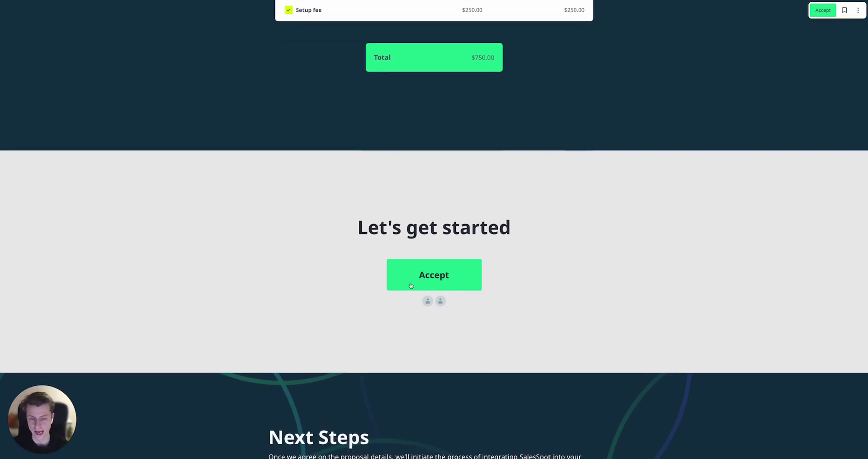
left_click(411, 285)
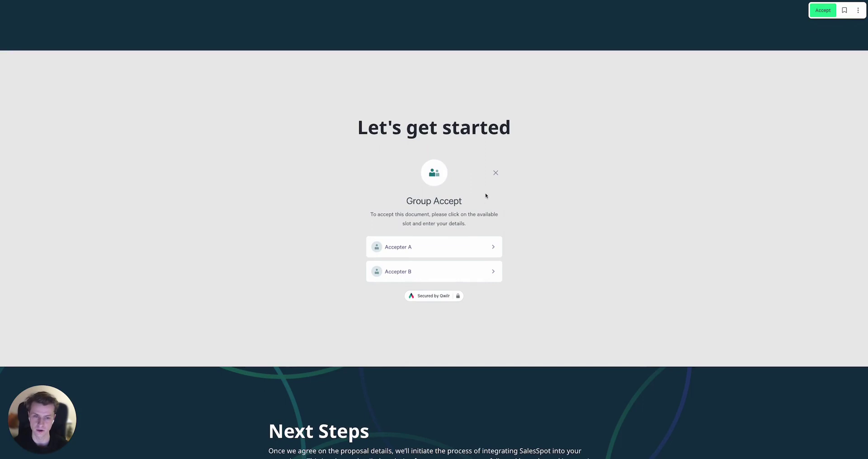
left_click(493, 174)
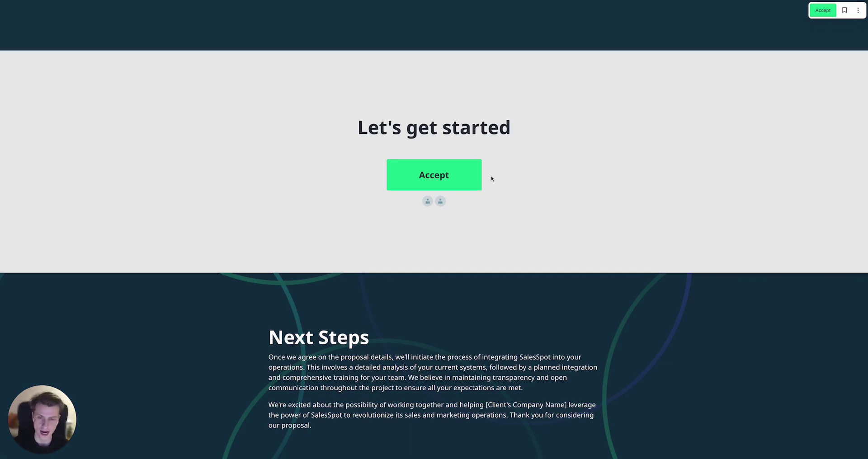
scroll(492, 179, "down", 1)
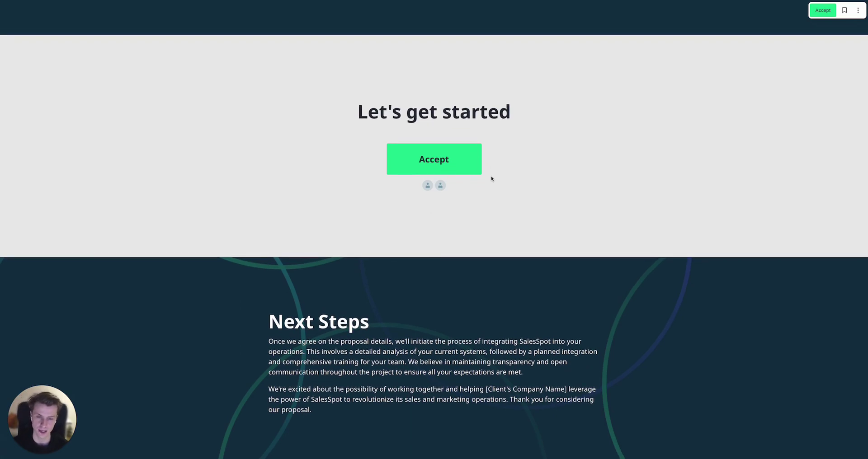
scroll(492, 179, "down", 2)
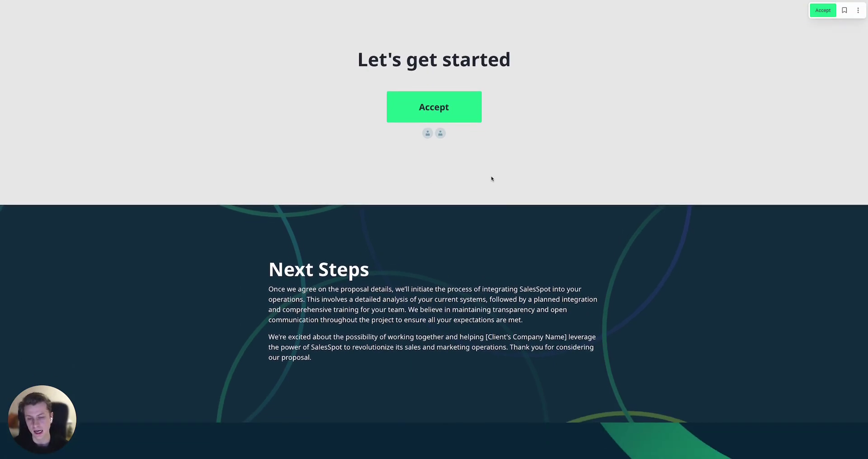
scroll(491, 178, "up", 1)
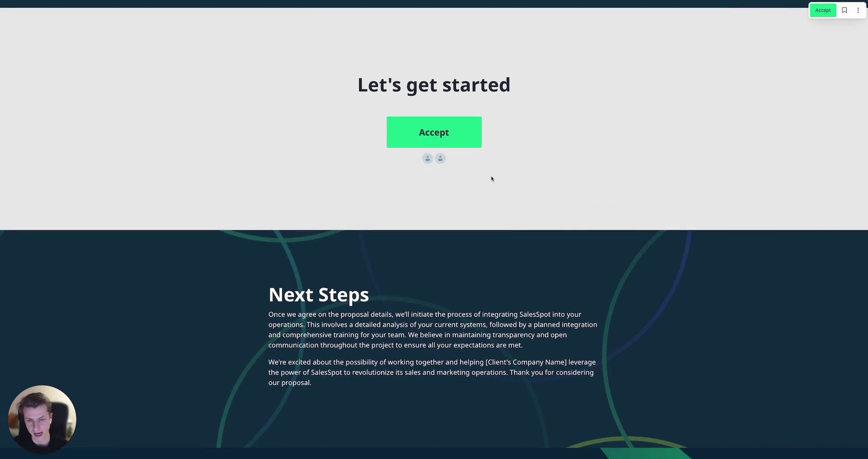
scroll(492, 179, "down", 5)
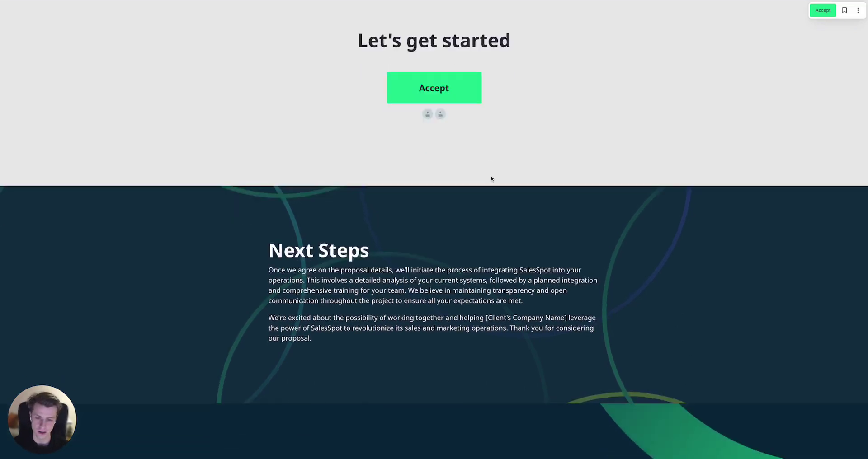
scroll(491, 179, "down", 1)
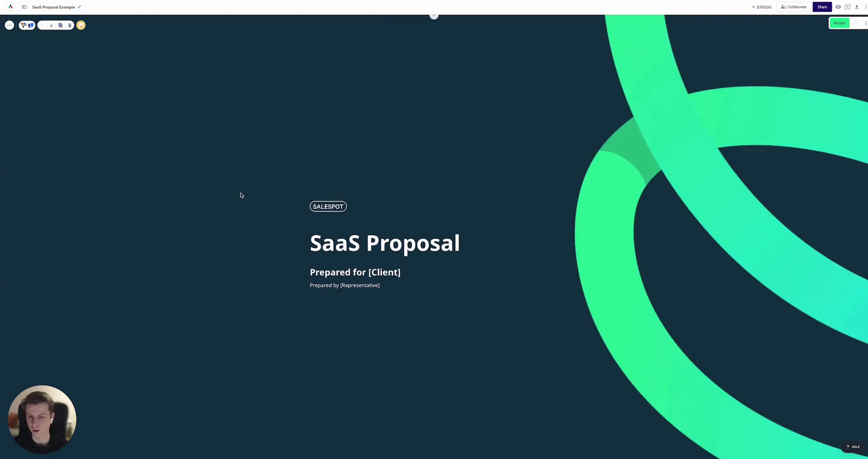
Scroll down to the Executive Summary block with its SalesSpot text and team photo.
scroll(235, 224, "down", 8)
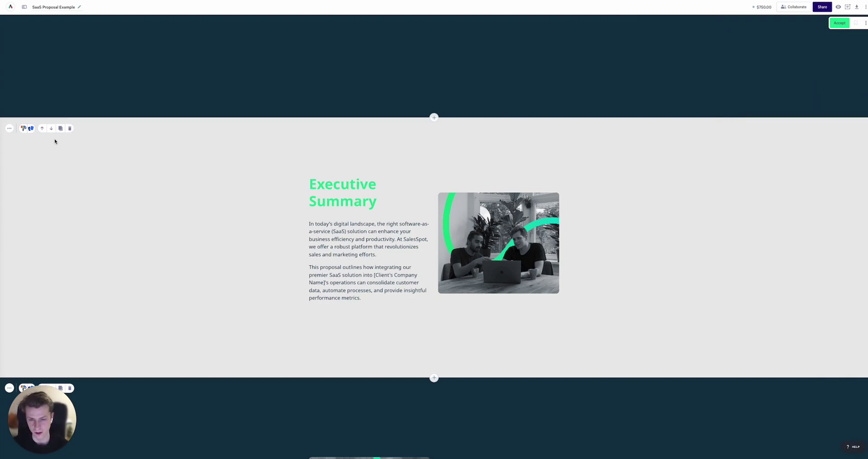
Give the Executive Summary block a dark navy (#143448) background after trying grey-blue and green swatches.
left_click(24, 128)
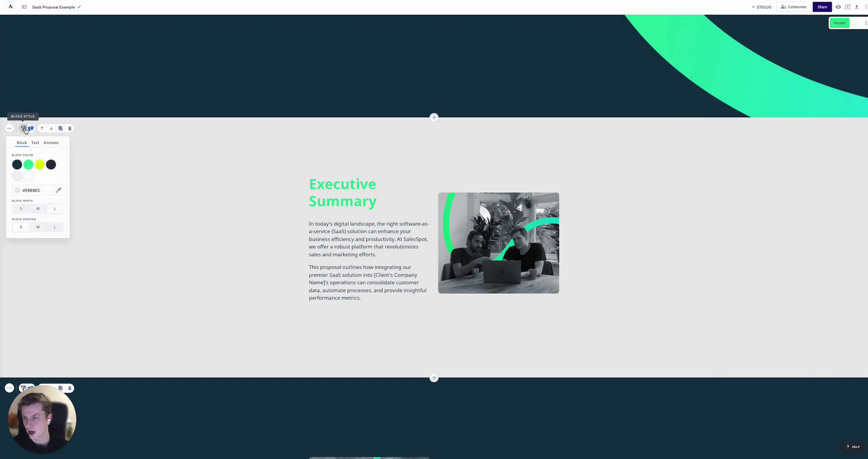
left_click(18, 167)
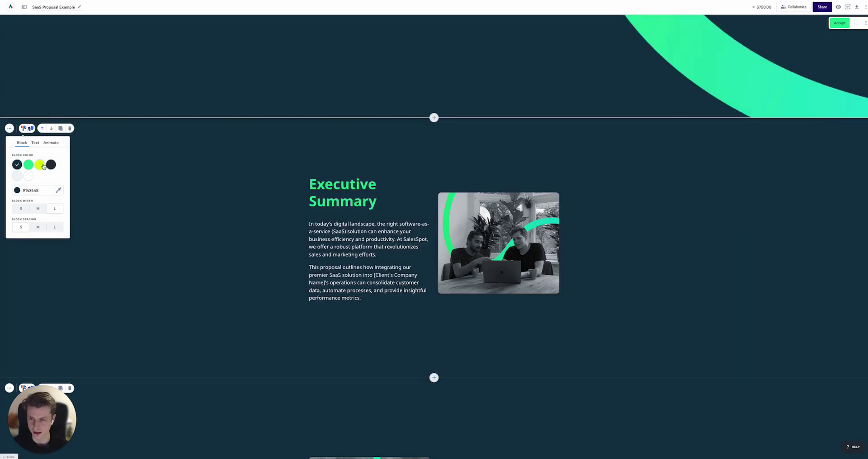
left_click(51, 165)
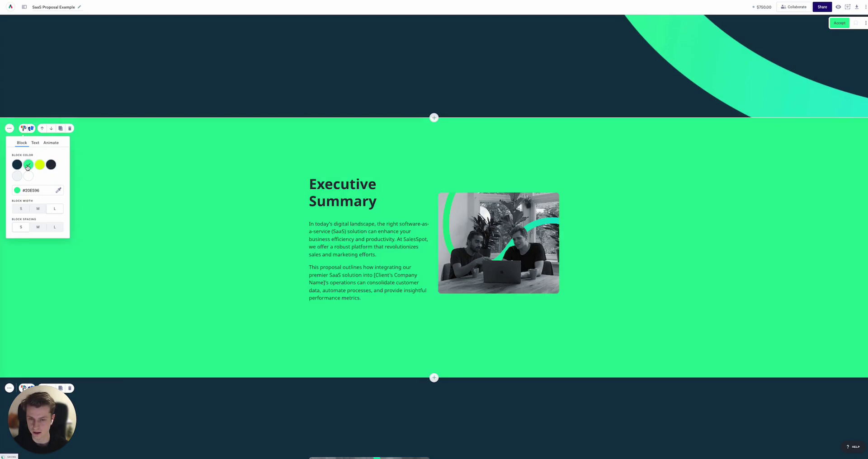
left_click(28, 165)
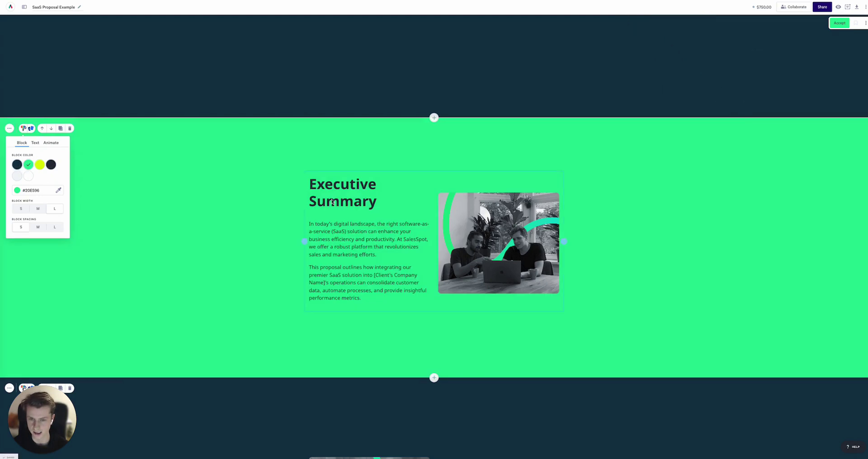
left_click(18, 165)
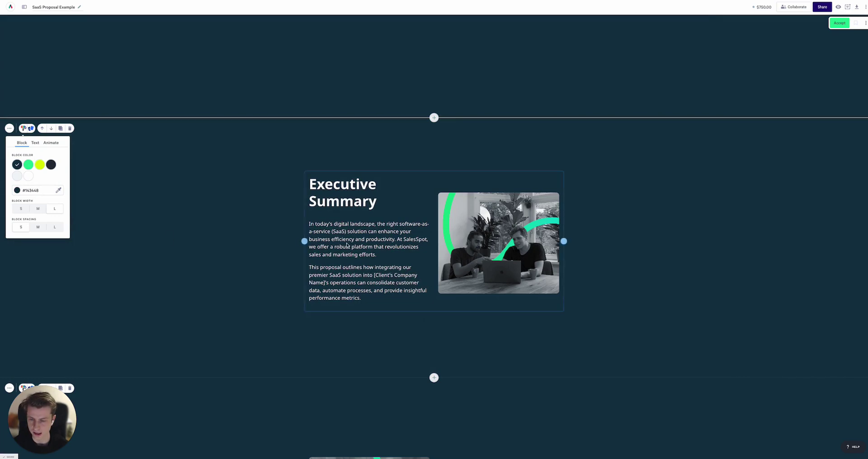
left_click(482, 233)
Move the team photo beneath the summary paragraphs so the block becomes one full-width column.
left_click_drag(482, 233, 409, 308)
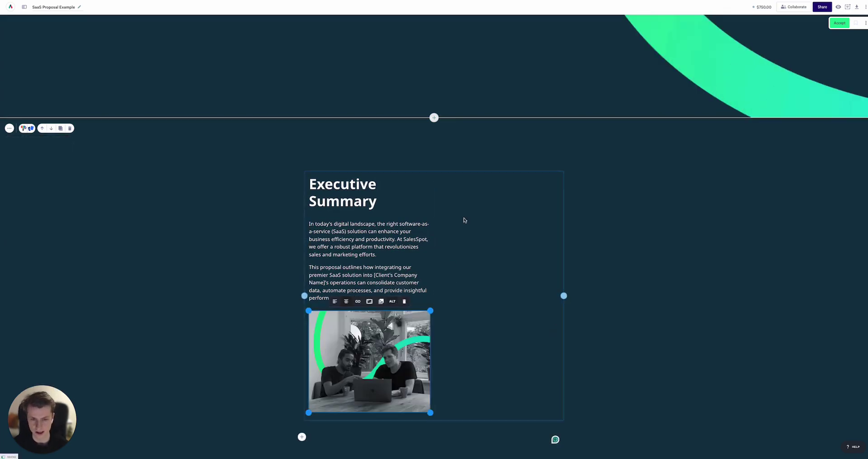
left_click(525, 225)
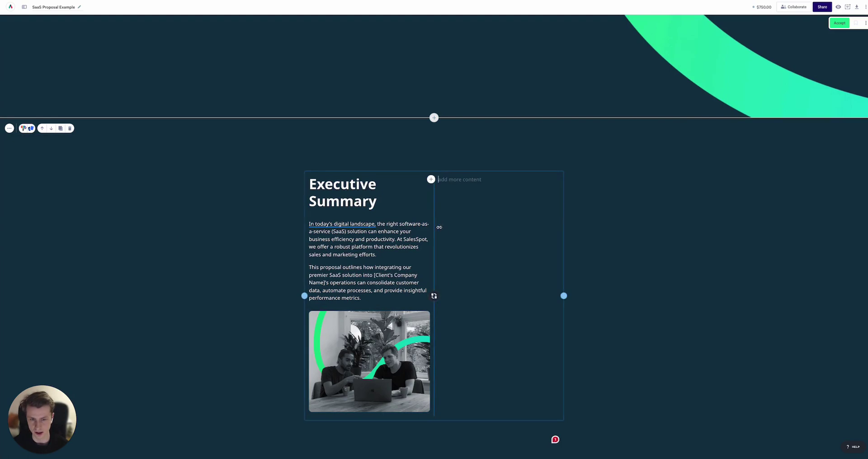
scroll(435, 260, "down", 3)
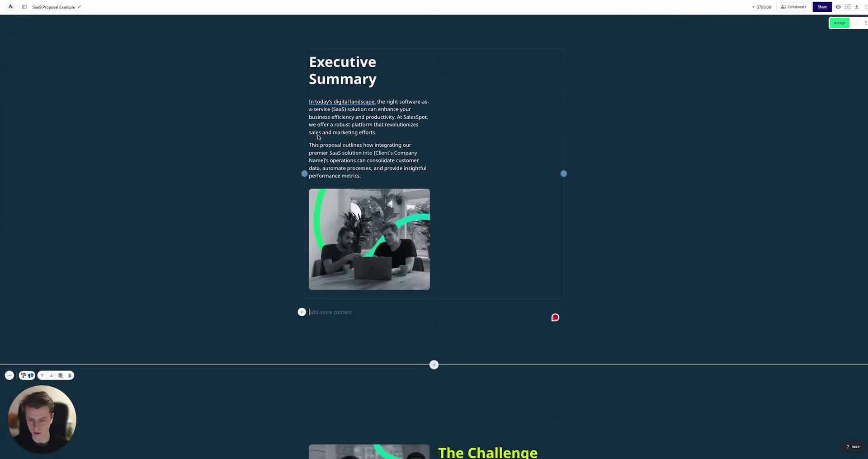
left_click_drag(309, 62, 368, 177)
key("BackSpace")
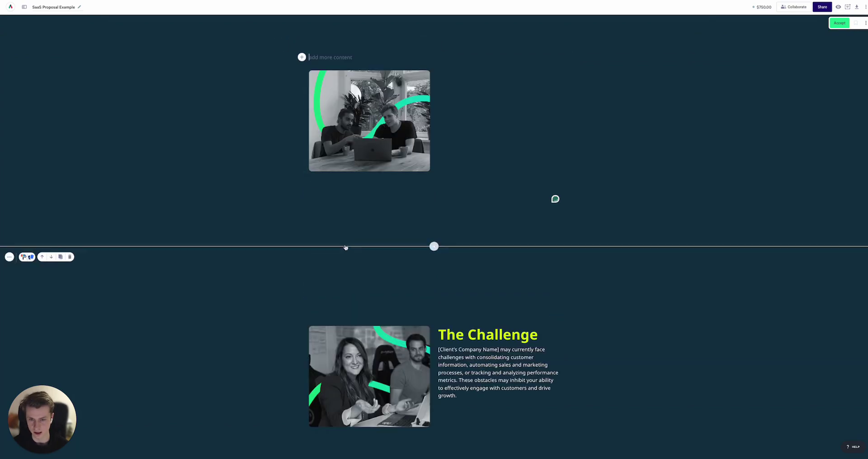
key("ctrl+z")
key("ctrl+z")
key("ctrl+z")
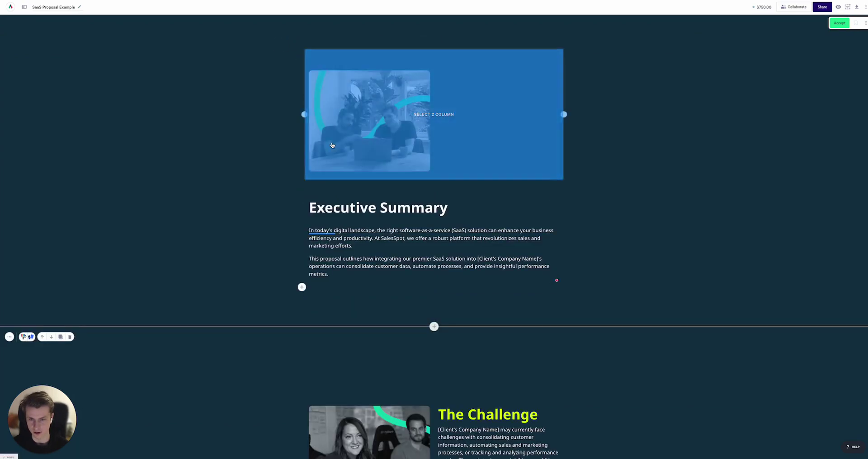
key("ctrl+z")
key("ctrl+z")
key("ctrl+z")
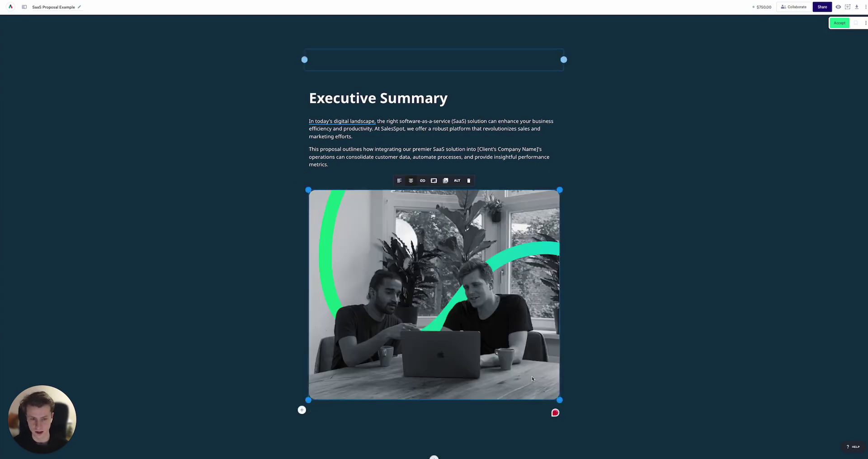
Shrink the team photo, give it a circle frame, and left-align it above the heading.
left_click_drag(560, 397, 502, 369)
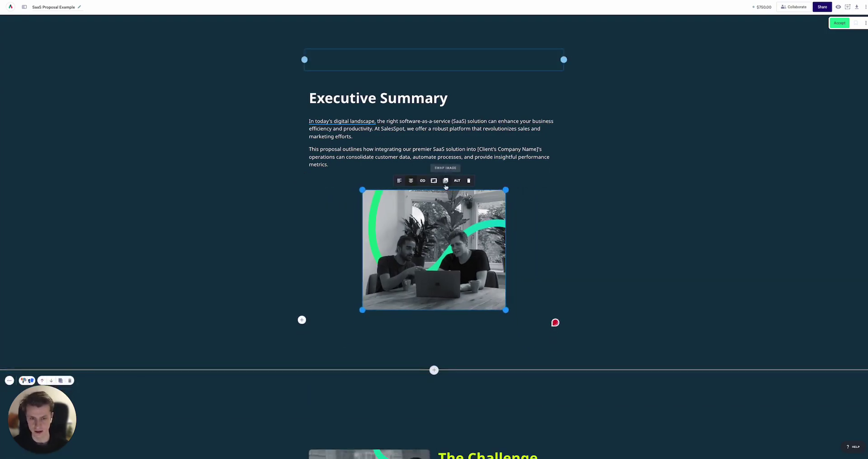
left_click(434, 180)
left_click(444, 211)
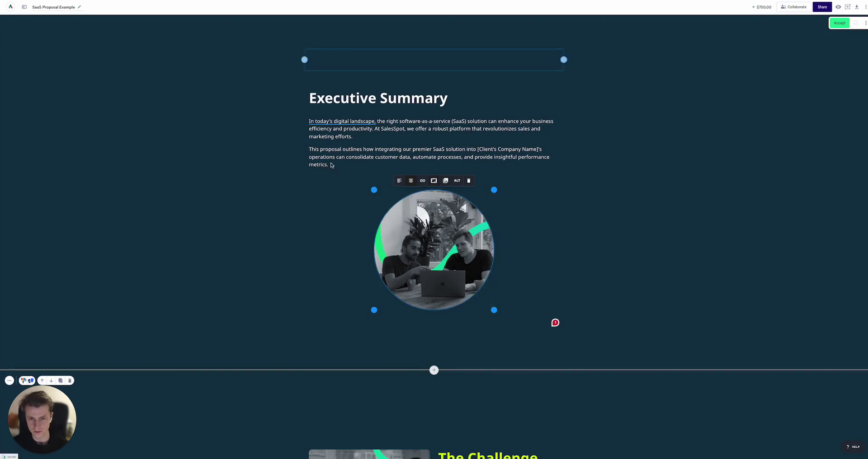
left_click_drag(376, 66, 385, 78)
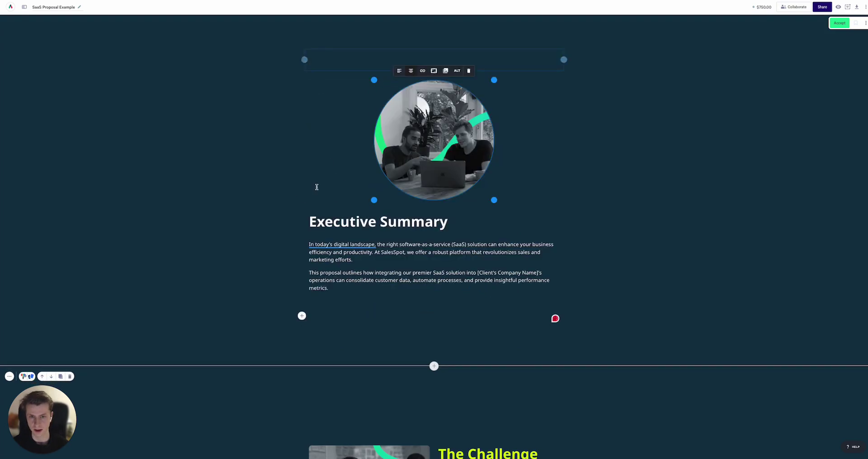
scroll(420, 189, "up", 2)
left_click(399, 149)
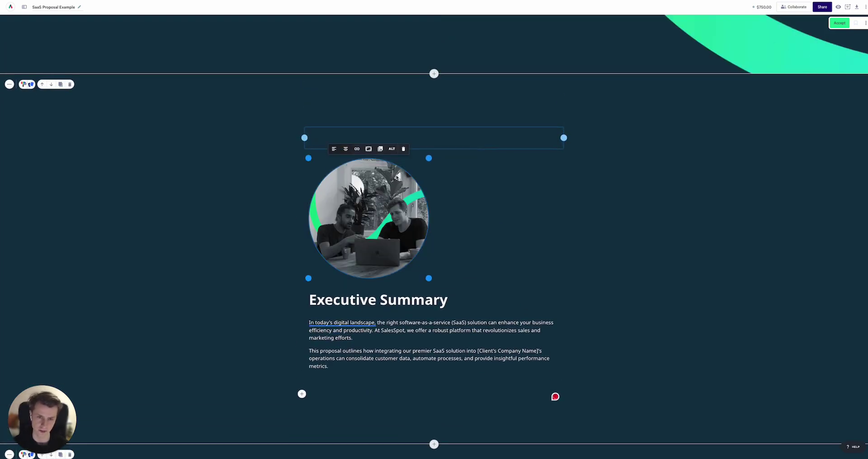
Delete the empty block above the circular photo and move on to Your Priorities.
left_click(368, 139)
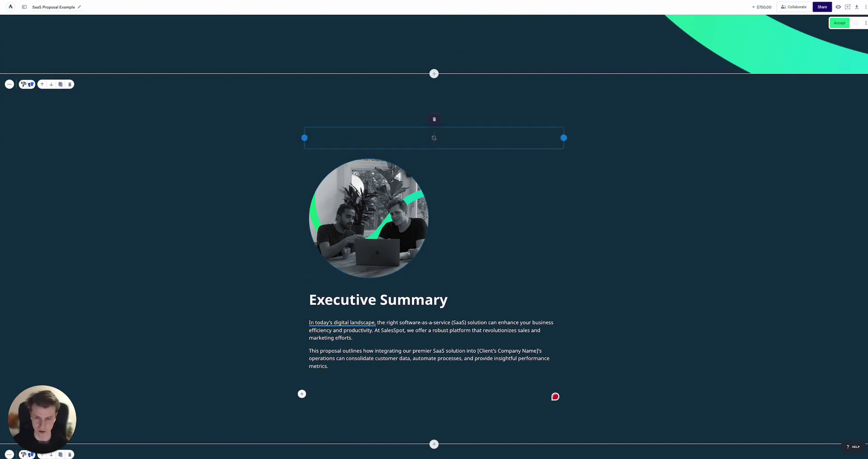
left_click(370, 138)
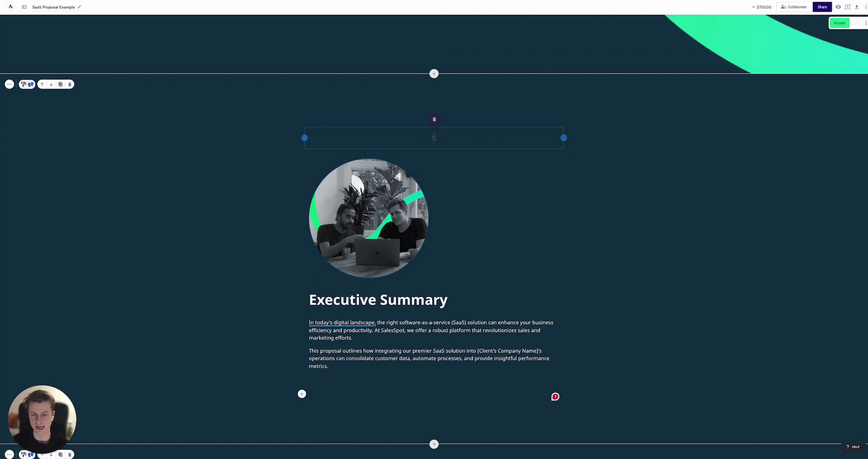
left_click(433, 121)
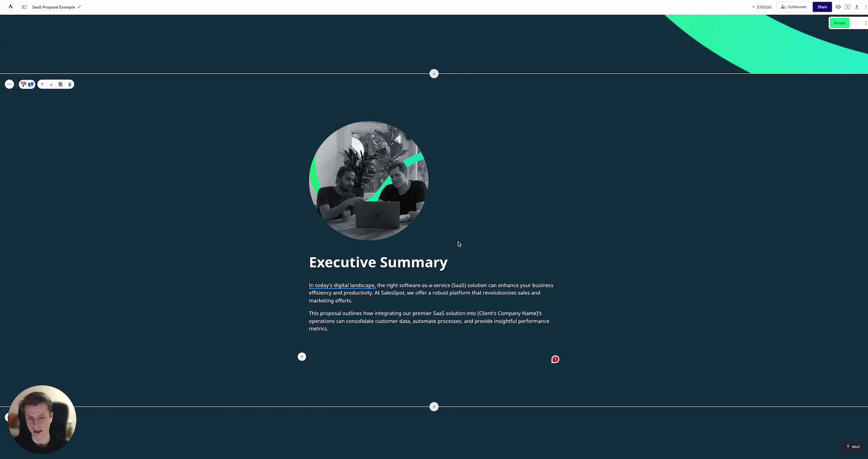
scroll(457, 244, "down", 1)
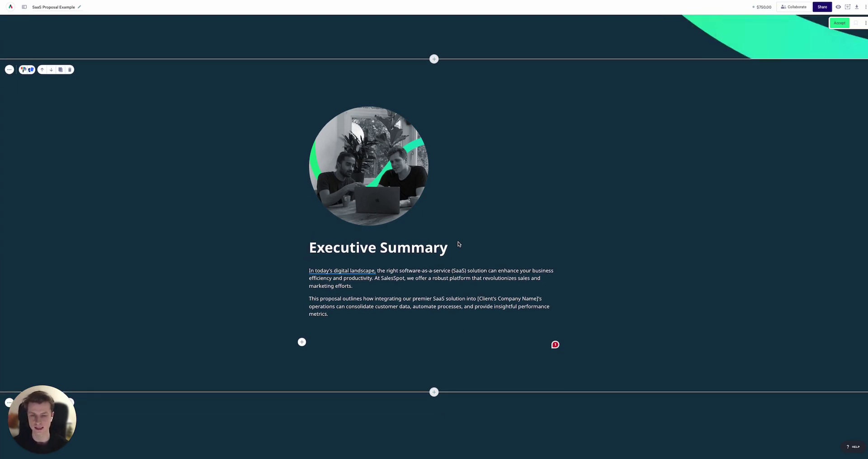
scroll(458, 244, "down", 1)
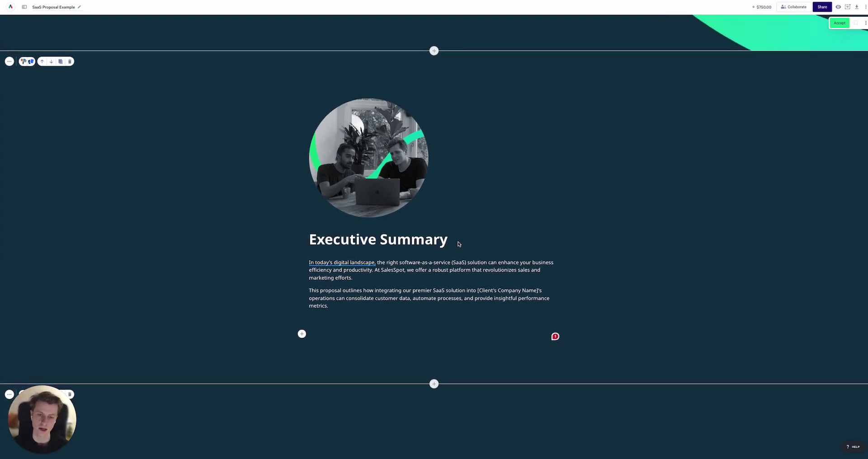
scroll(458, 244, "down", 10)
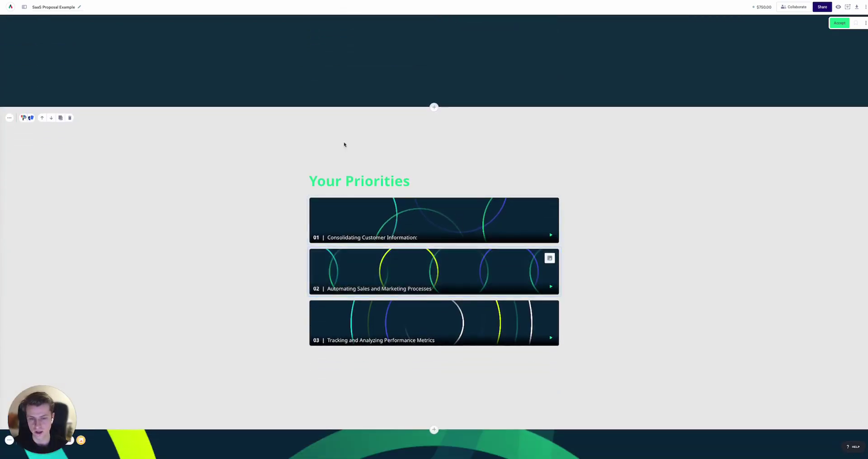
Set the SaaS Proposal live and copy its shareable link to open the shared proposal.
mouse_move(819, 42)
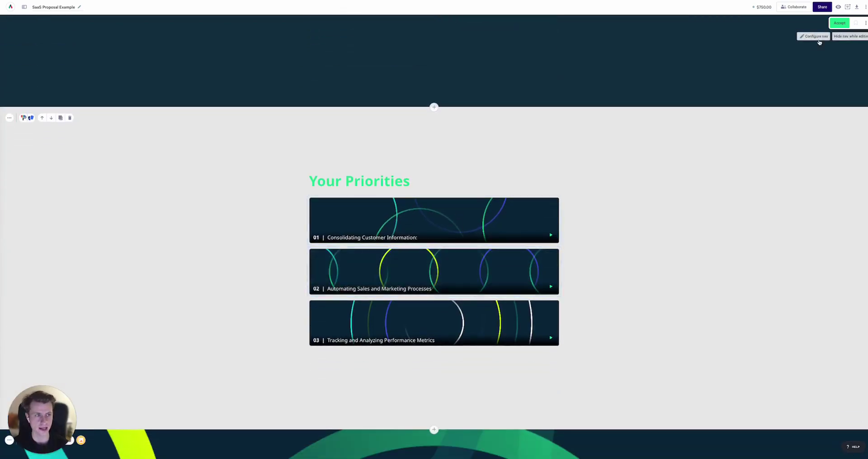
left_click(820, 8)
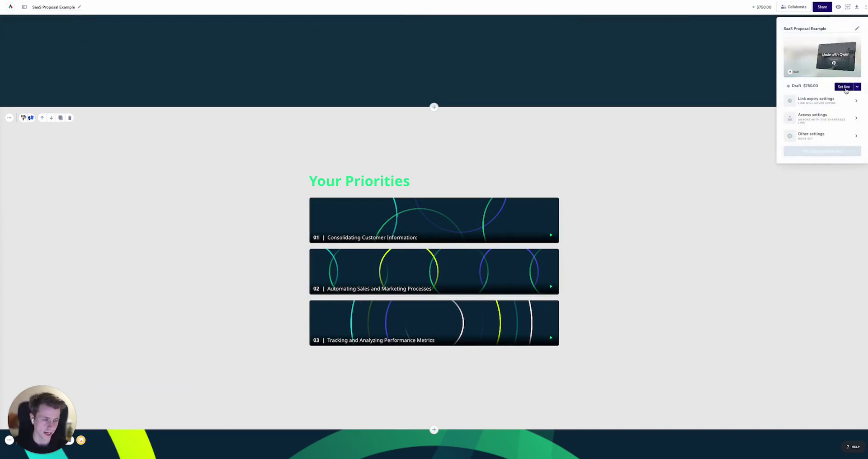
left_click(843, 88)
left_click(473, 285)
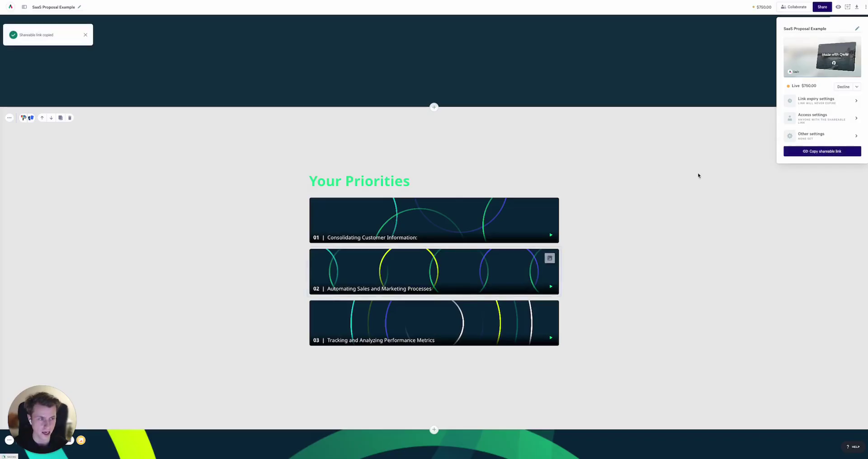
left_click(805, 153)
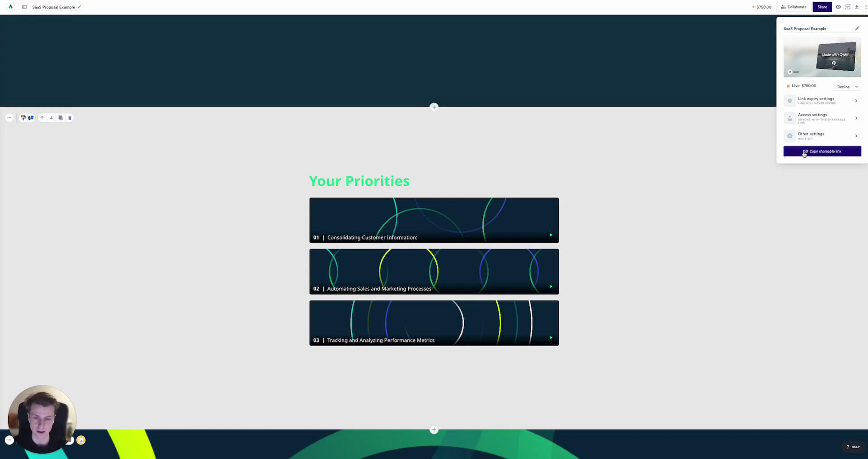
left_click(804, 152)
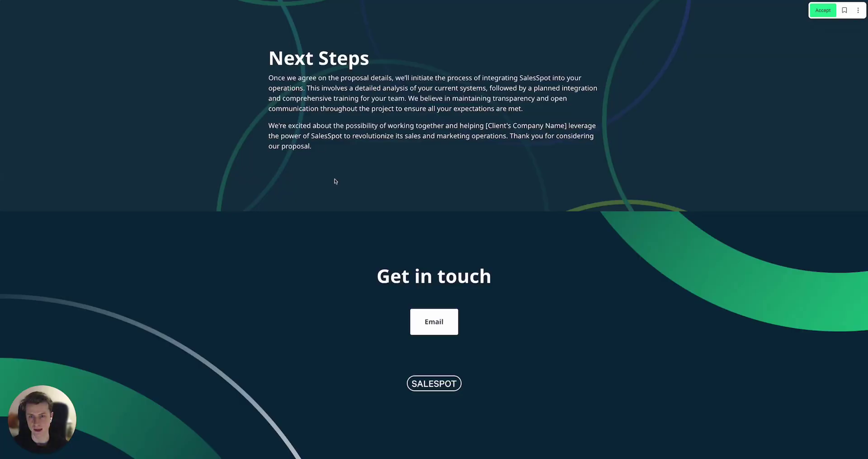
Scroll the live proposal to the Expected Savings calculator showing $2,480 monthly at conversion rate 31.
scroll(334, 181, "up", 10)
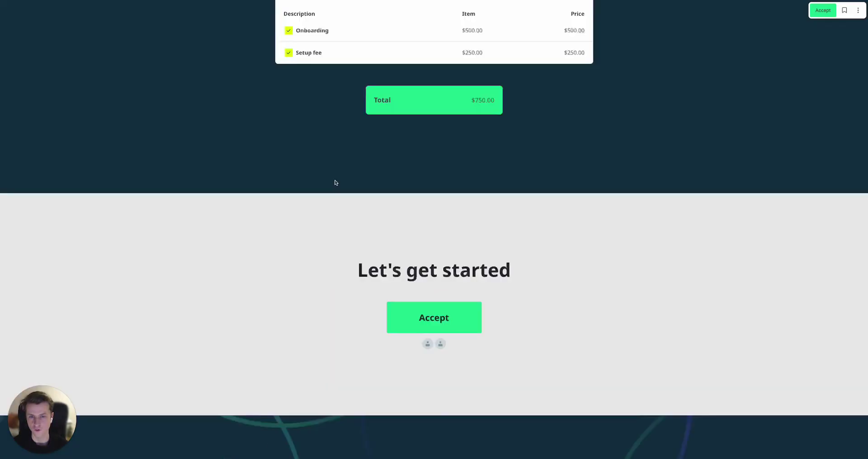
scroll(335, 182, "up", 10)
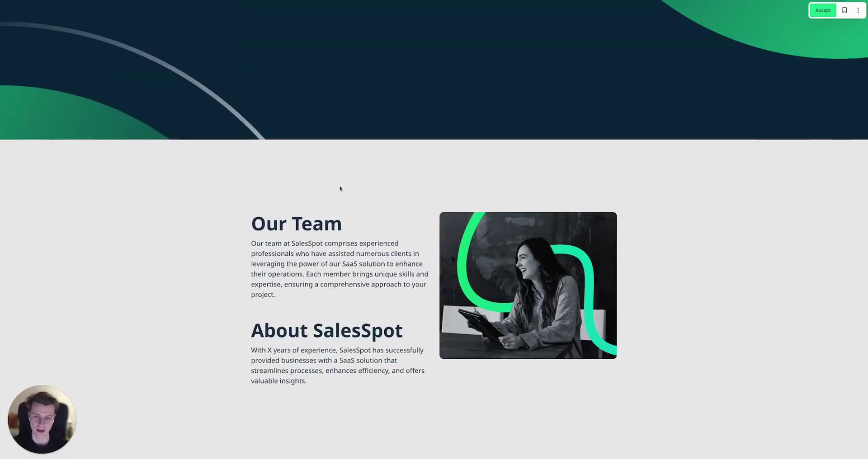
scroll(337, 184, "down", 2)
scroll(428, 379, "up", 15)
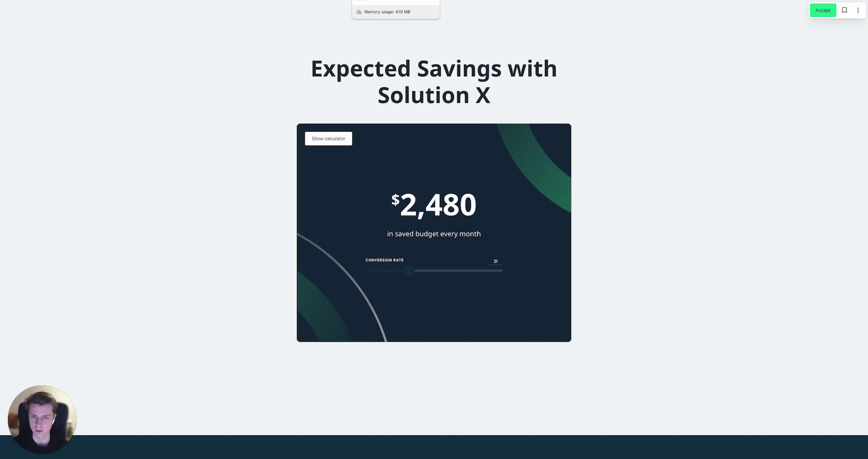
scroll(347, 167, "up", 1)
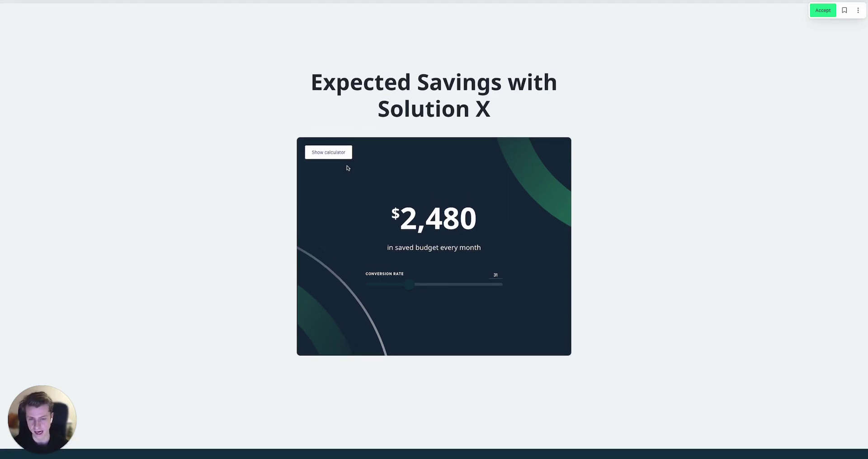